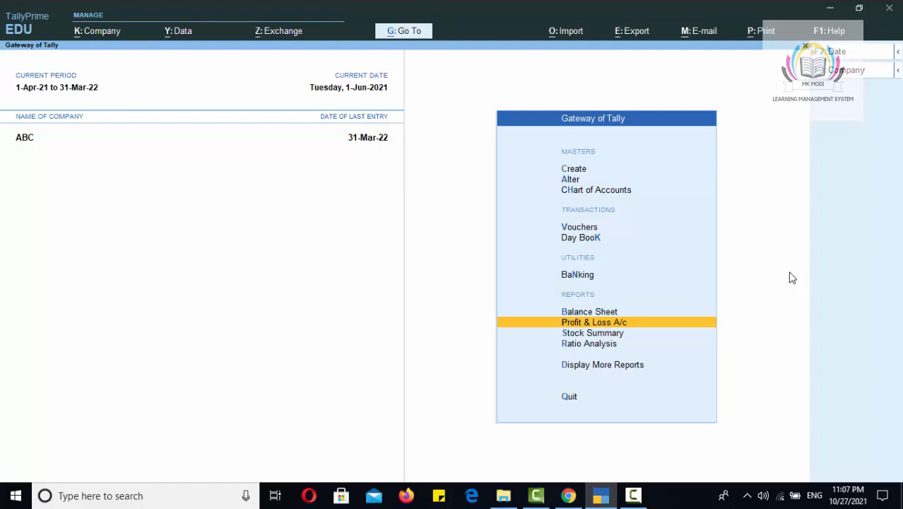
Examine the Salary balance under Indirect Expenses in the Profit & Loss account, and return to the Gateway of Tally.
key("Return")
key("Down")
key("Down")
key("Down")
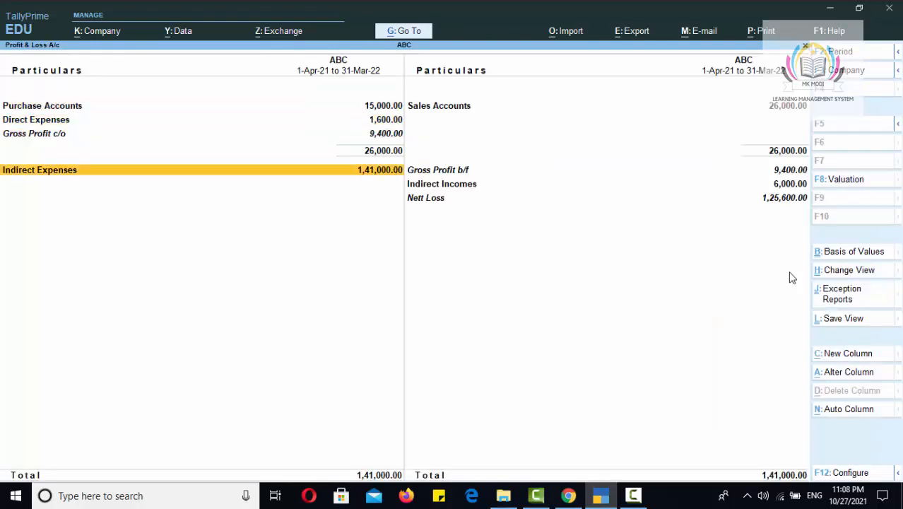
key("Return")
key("Down")
key("Down")
key("Down")
key("Down")
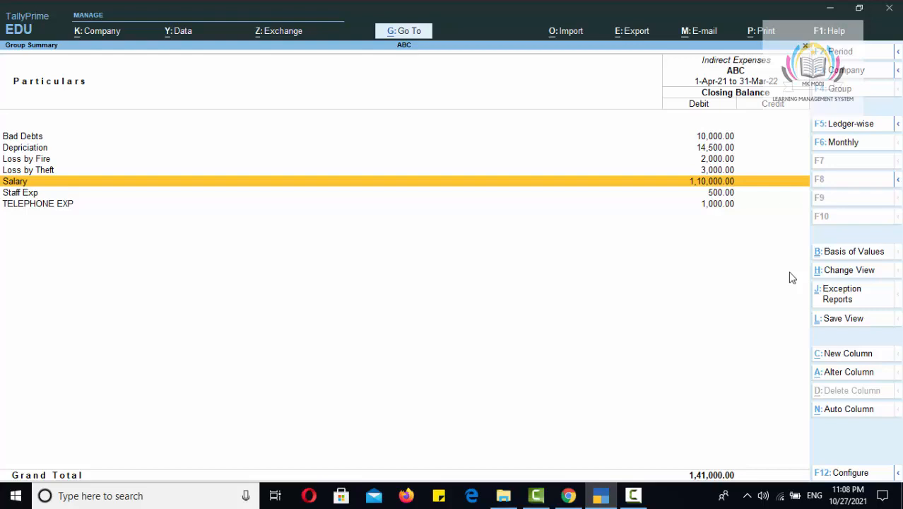
key("Escape")
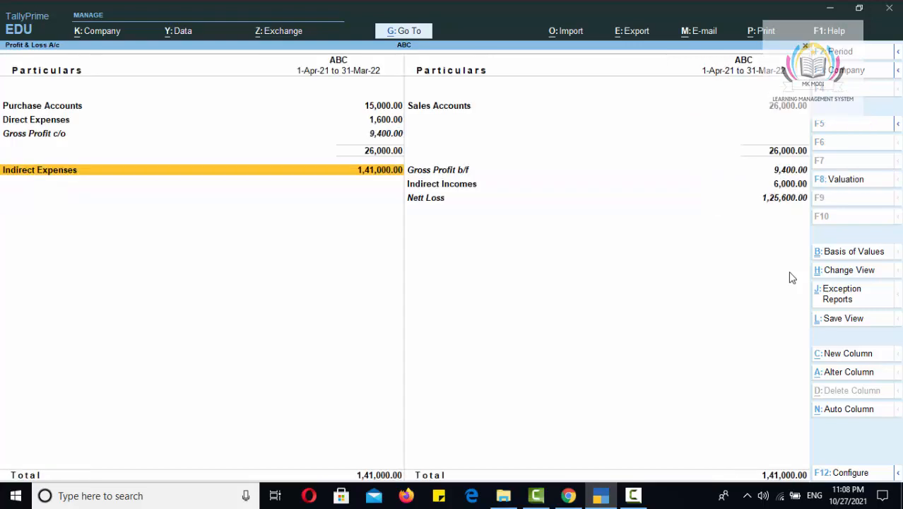
key("Escape")
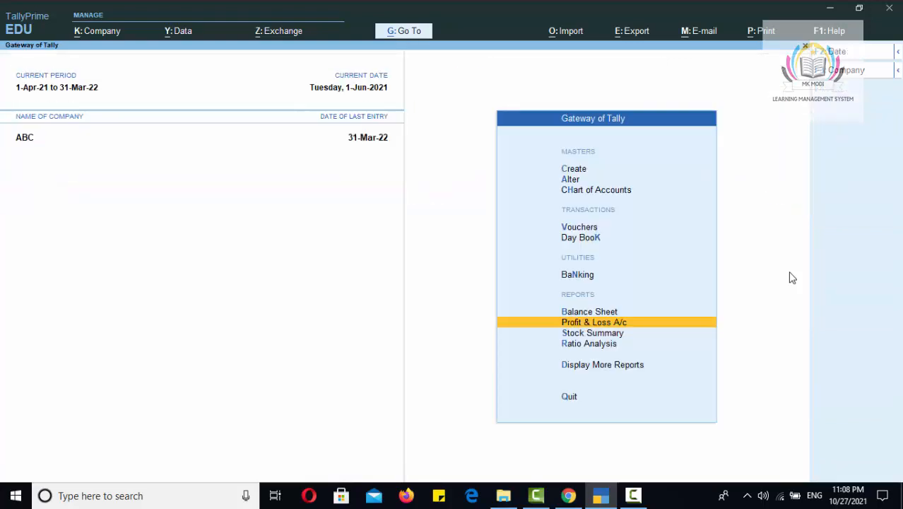
Start creating a new ledger master named Outstanding Salary.
key("Up")
key("Up")
key("Up")
key("Up")
key("Up")
key("Up")
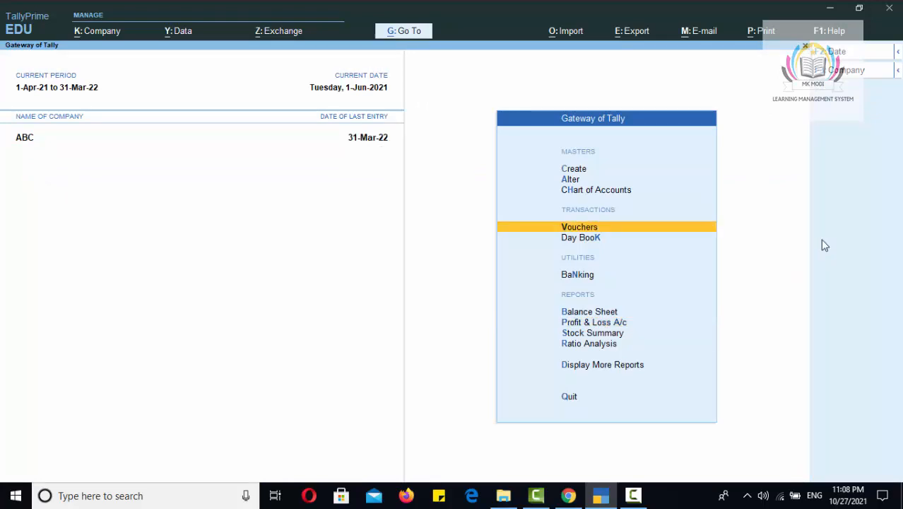
key("Up")
key("Return")
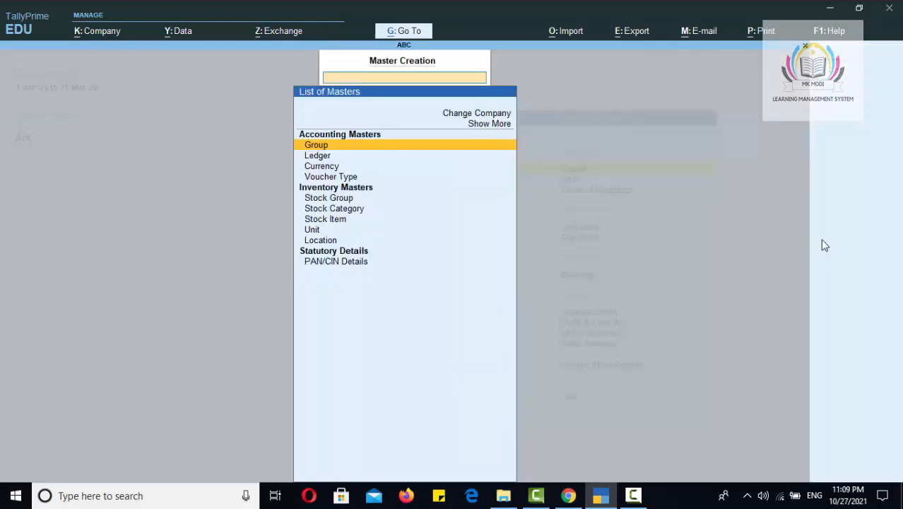
key("Down")
key("Return")
type("Outstandin")
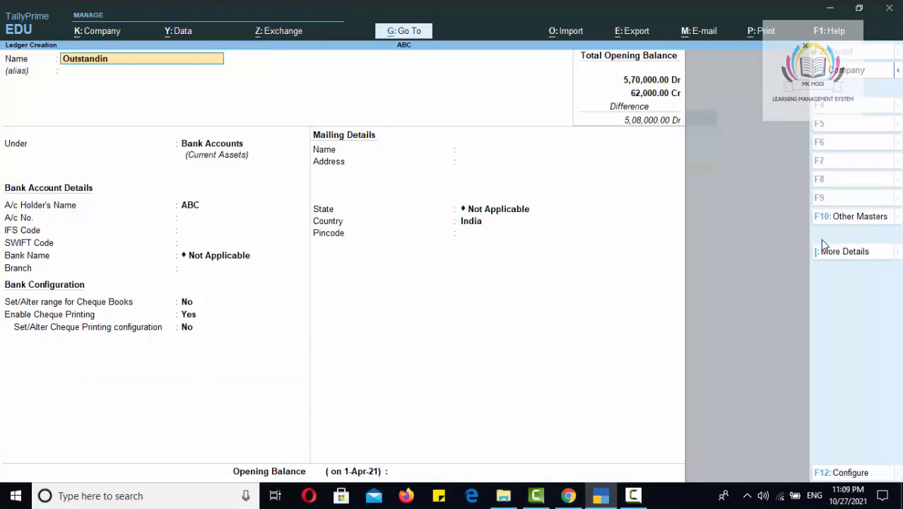
type("g Salary")
key("Return")
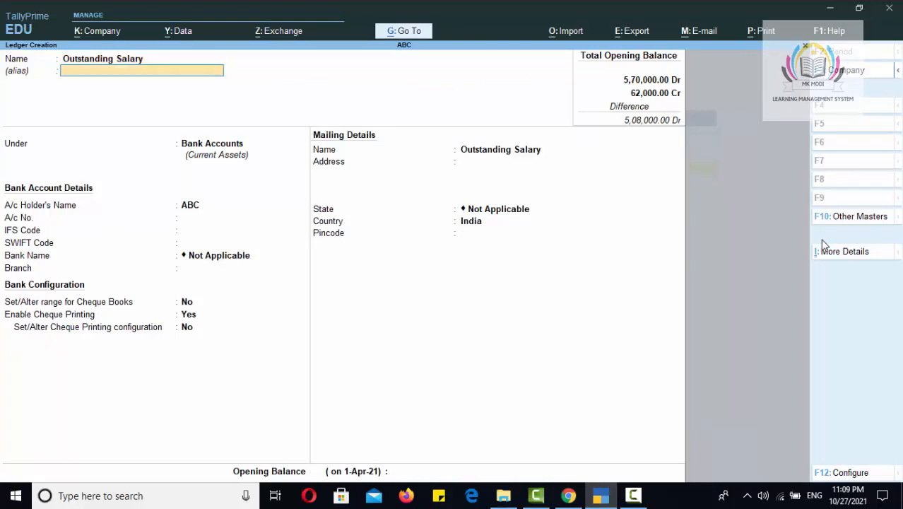
Place the Outstanding Salary ledger under the Current Liabilities group.
key("Return")
type("Cu")
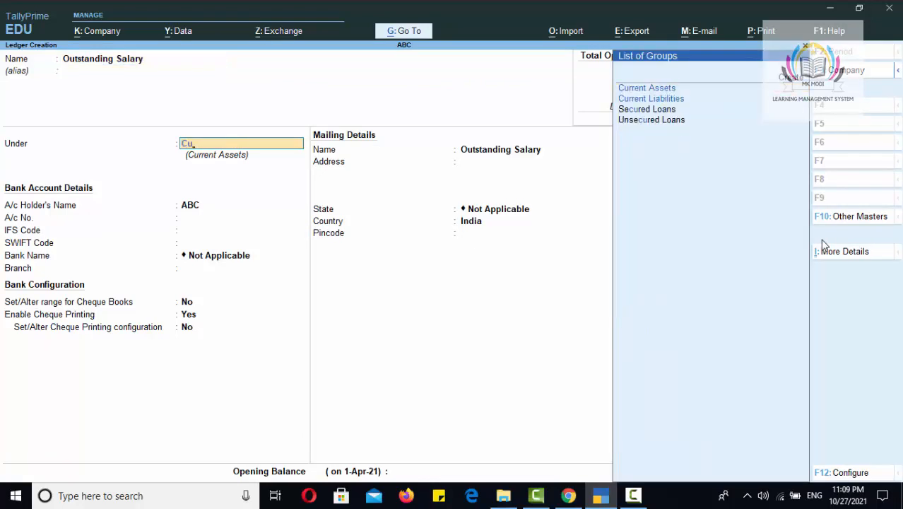
left_click(419, 230)
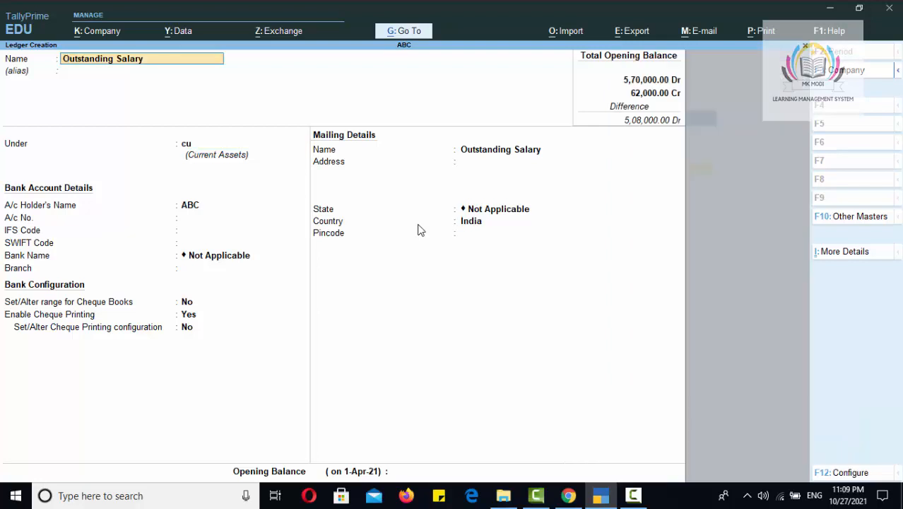
key("Return")
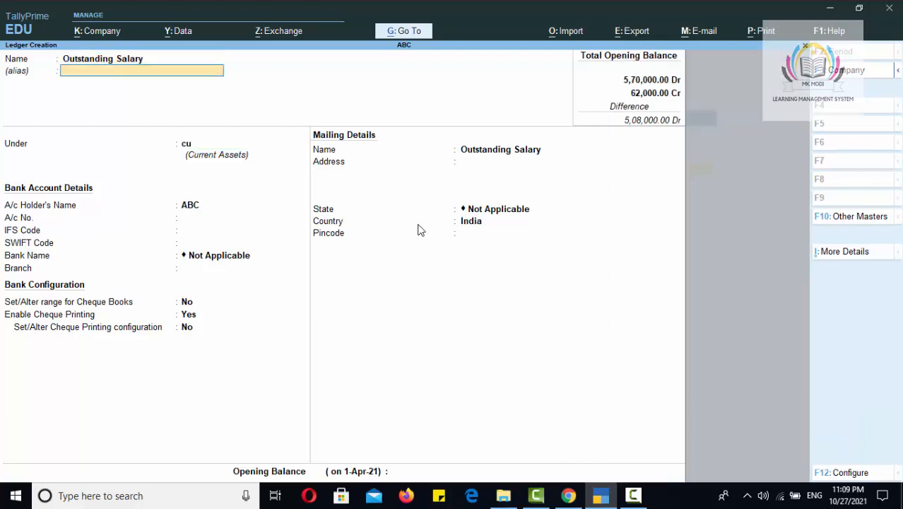
key("Return")
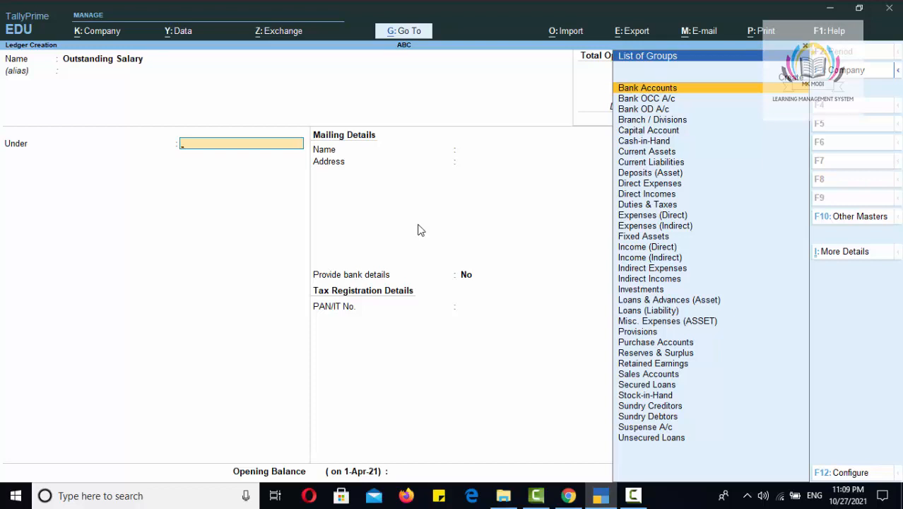
type("Cur")
key("Down")
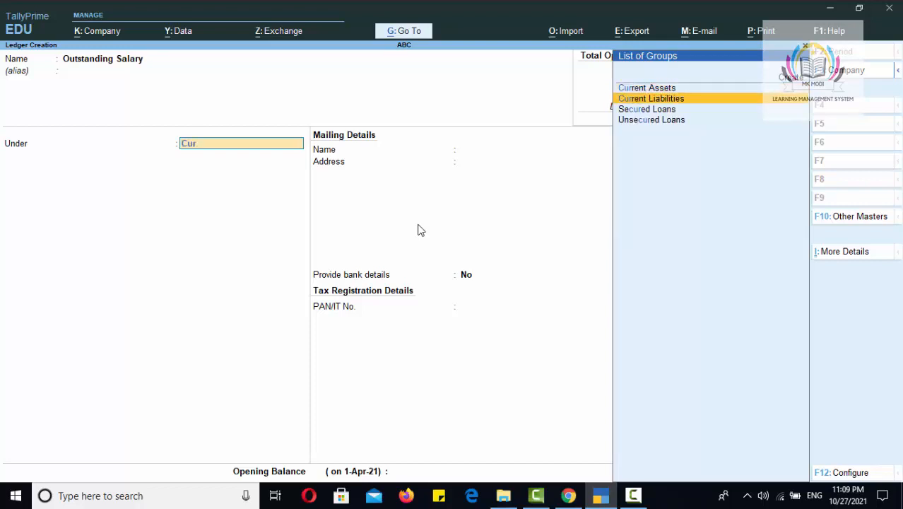
key("Return")
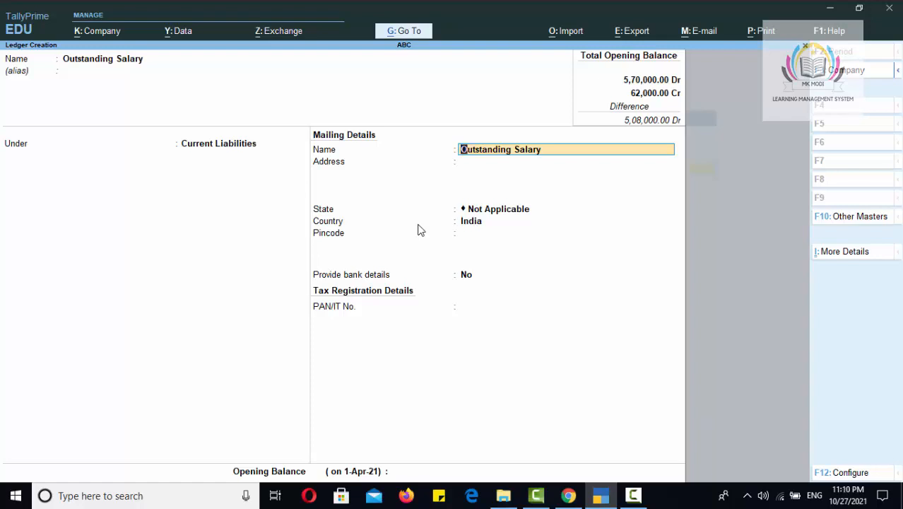
Keep the remaining default details of the Outstanding Salary ledger, save it, and leave ledger creation.
key("Return")
key("Return")
key("Return")
key("Return")
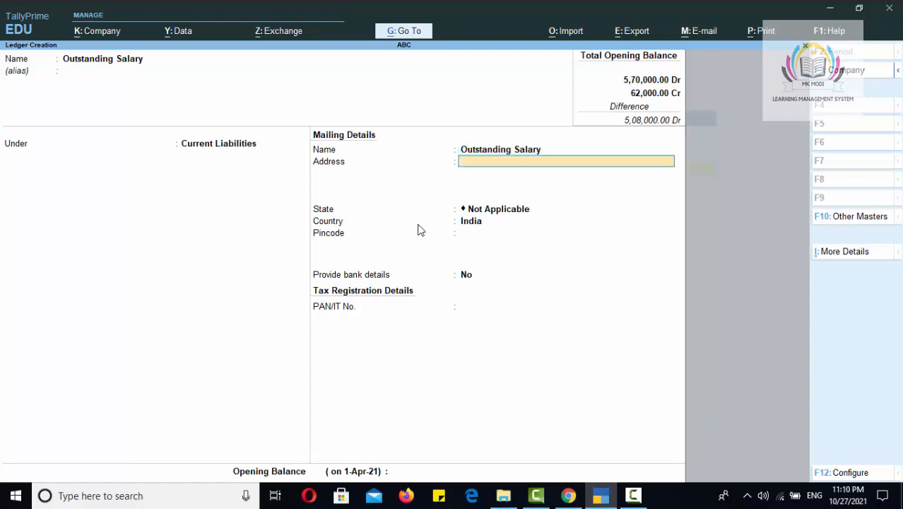
key("Return")
key("Return")
key("Return")
key("Return")
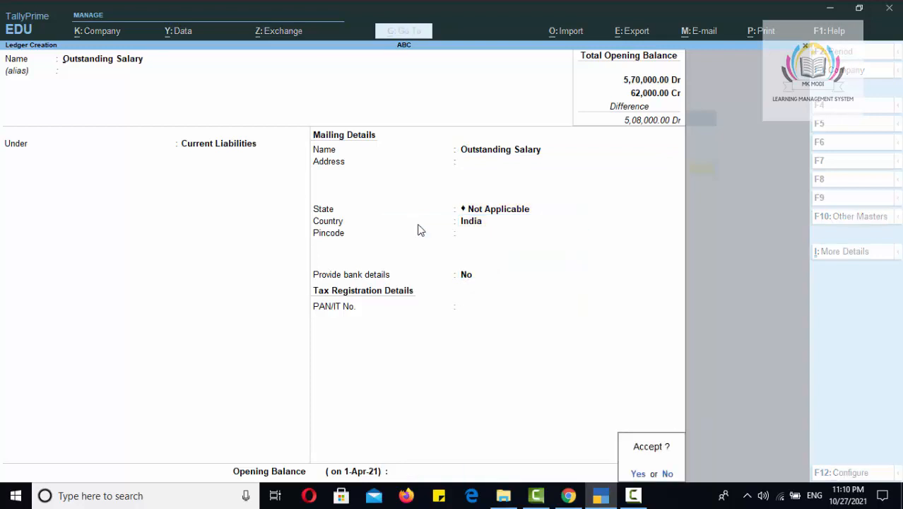
key("Return")
key("Escape")
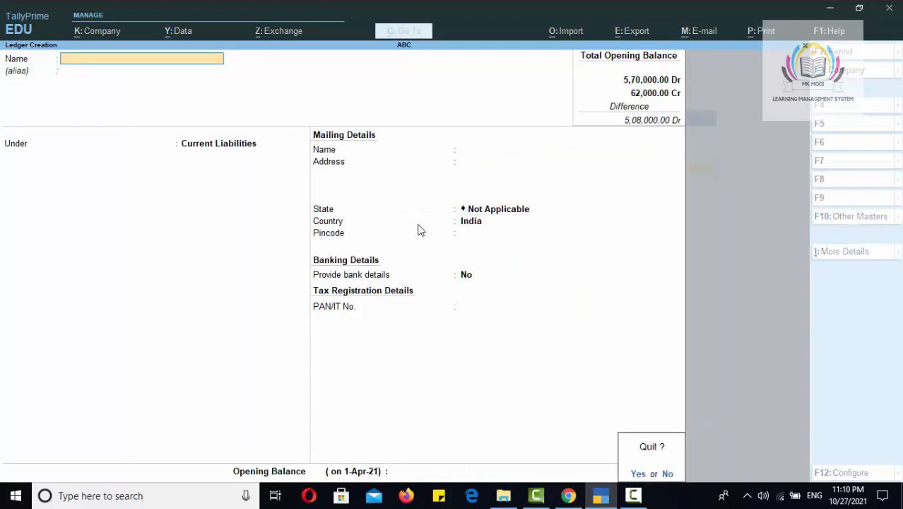
key("Return")
key("Escape")
Open a new journal voucher and debit the Salary ledger with 10,000.
key("Down")
key("Down")
key("Down")
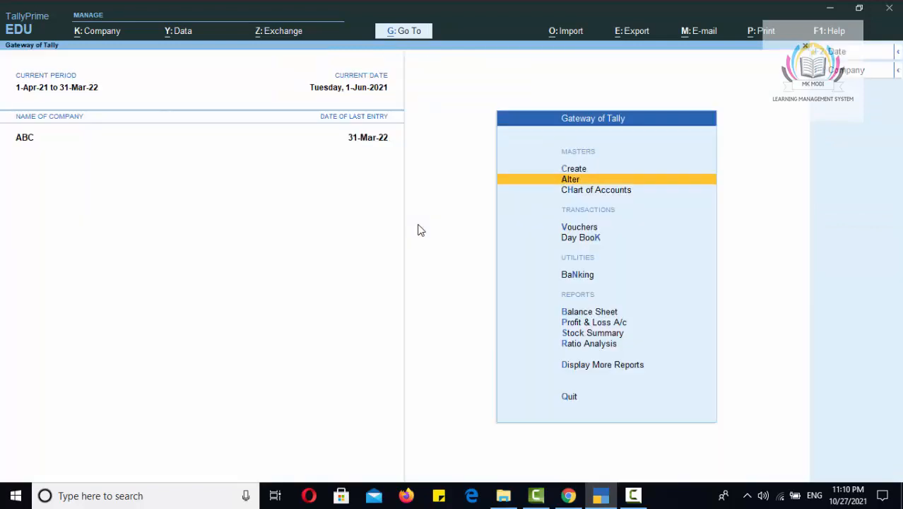
key("Return")
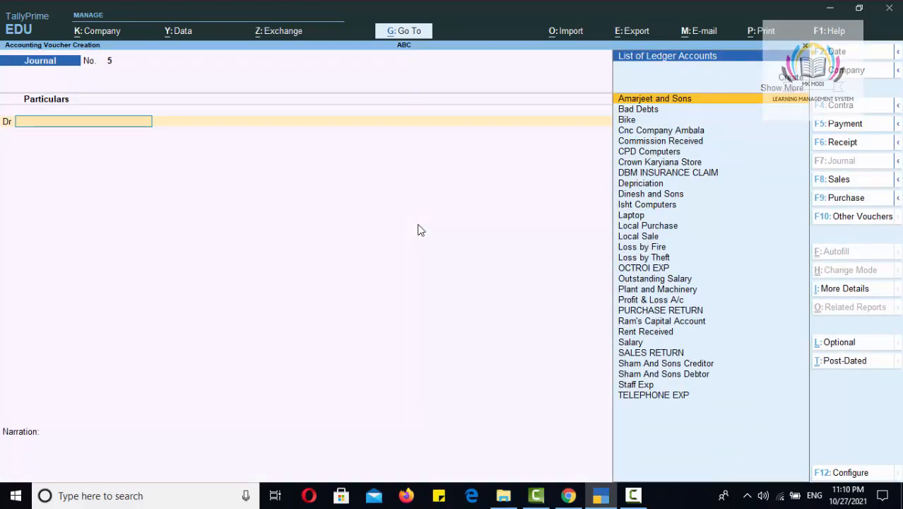
type("S")
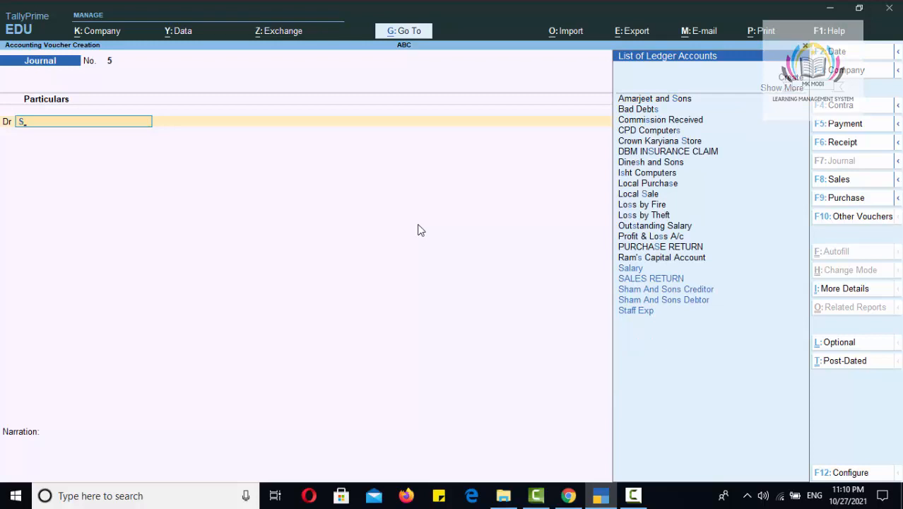
type("a")
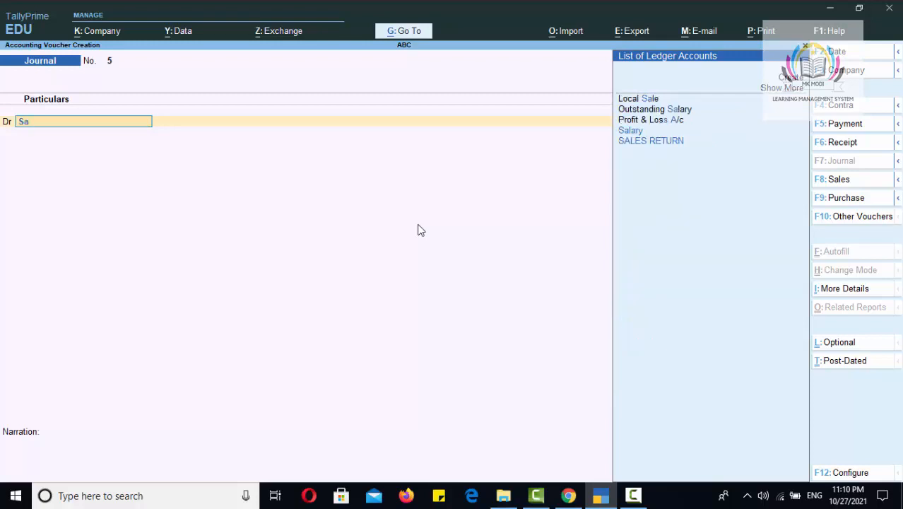
key("Up")
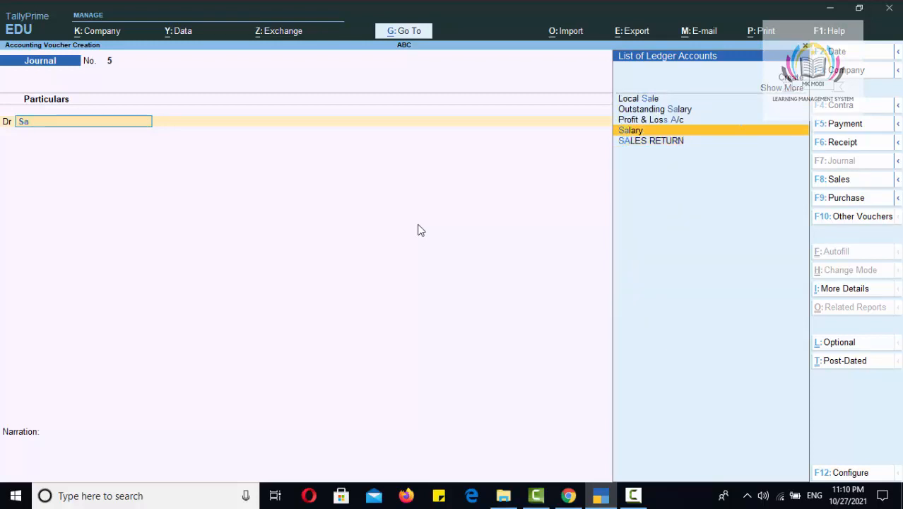
key("Return")
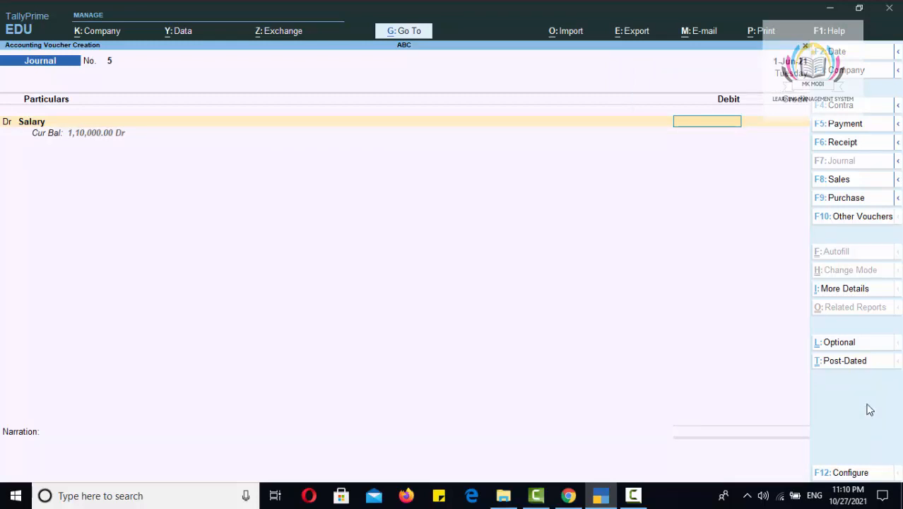
type("10000")
key("Return")
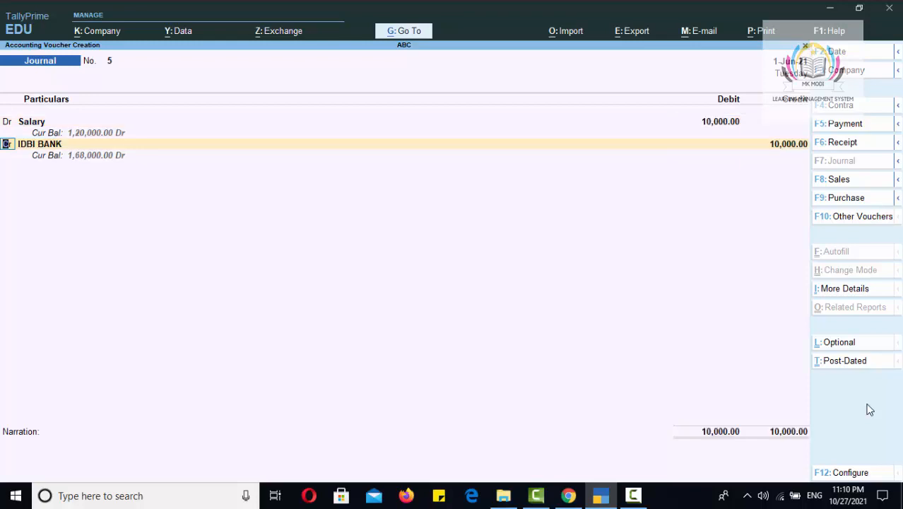
Credit Outstanding Salary with 10,000 instead of IDBI BANK, save the journal voucher without a narration, and leave voucher entry.
key("Return")
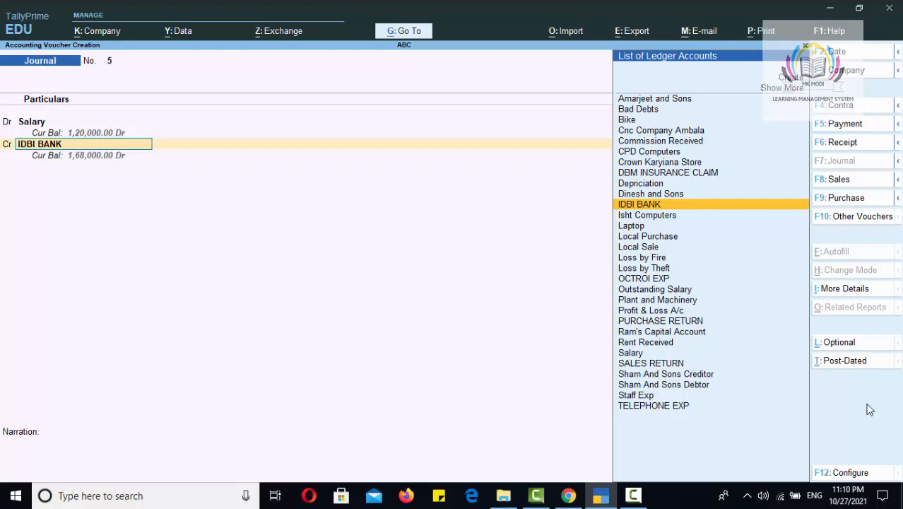
key("Down")
key("Down")
key("Down")
key("Down")
key("Down")
key("Down")
key("Down")
key("Down")
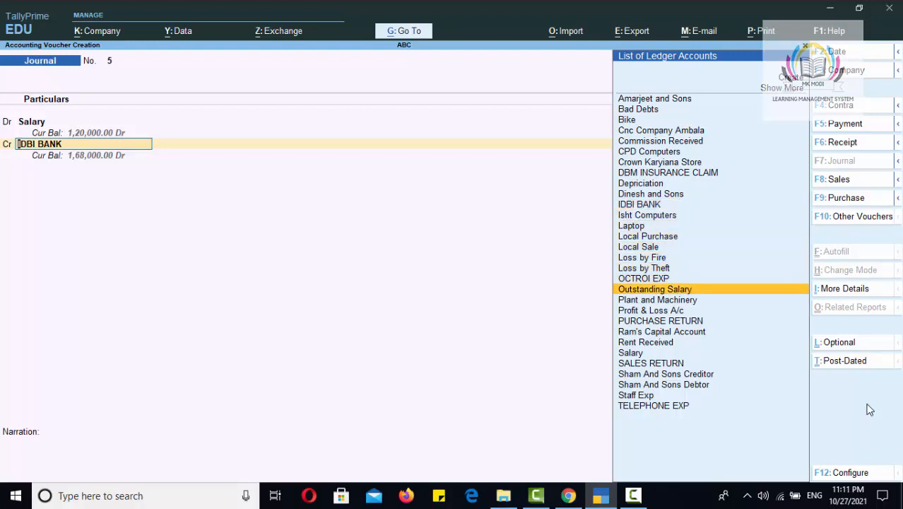
key("Return")
key("Return")
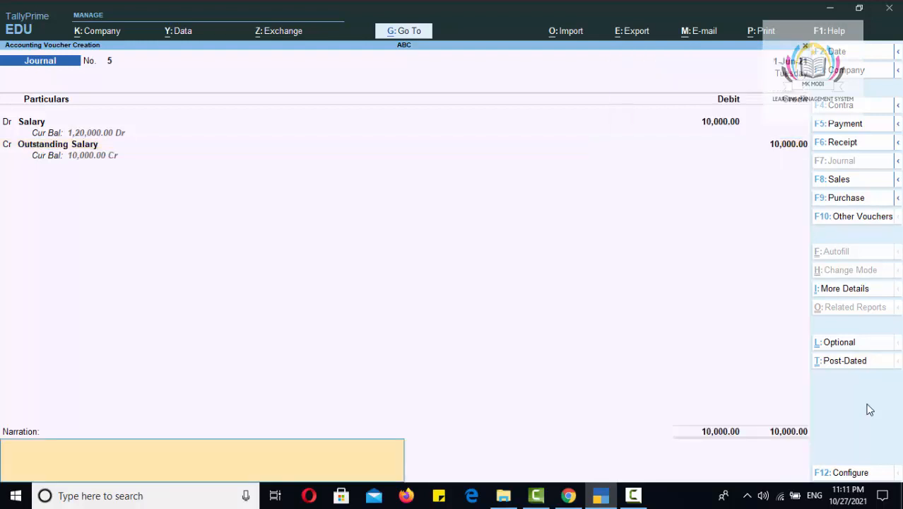
key("Return")
key("Return")
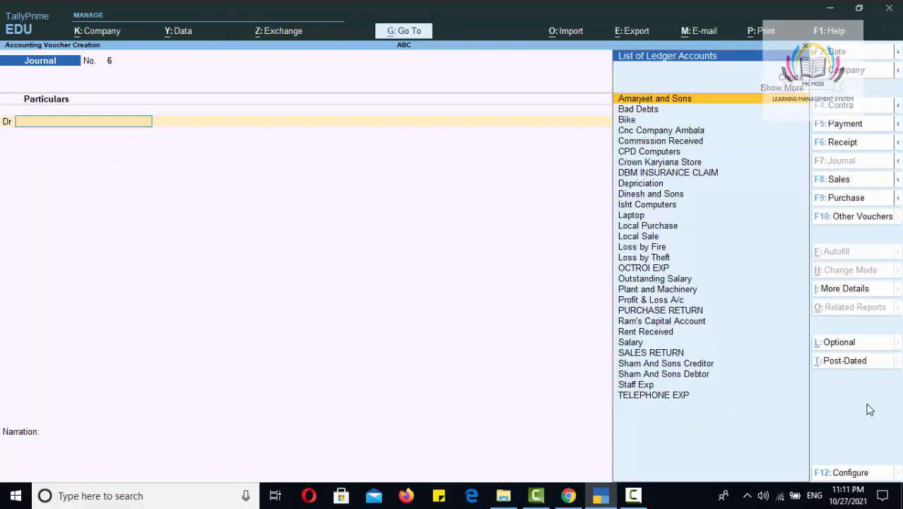
key("Escape")
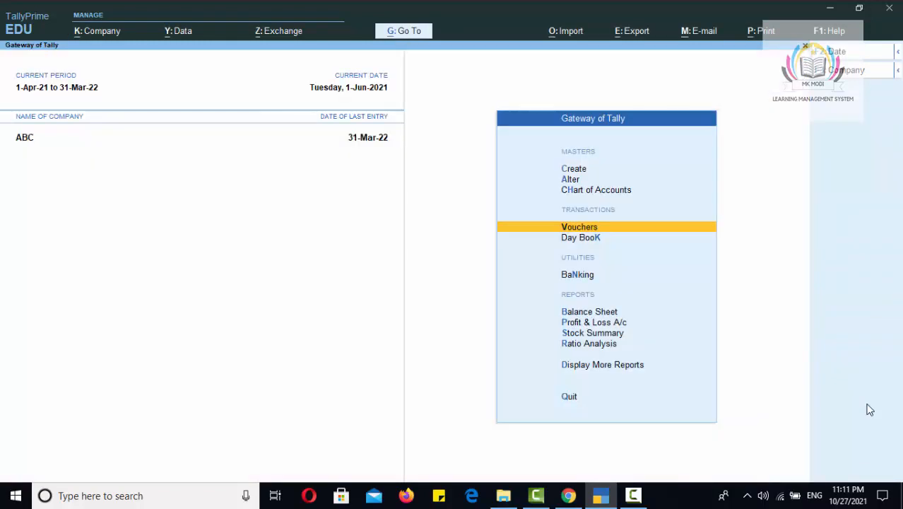
Check the Salary line in the Indirect Expenses summary of the Profit & Loss account after the outstanding salary entry.
key("Down")
key("Down")
key("Down")
key("Down")
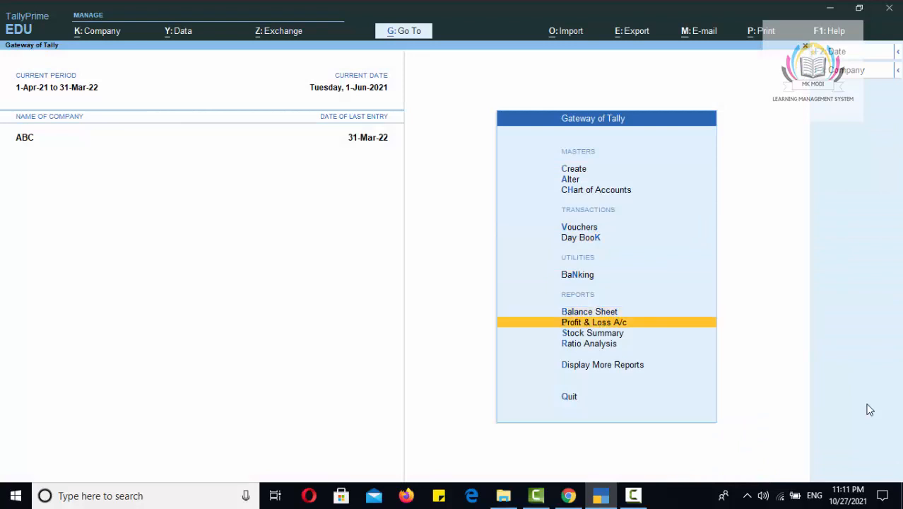
key("Return")
key("Down")
key("Down")
key("Down")
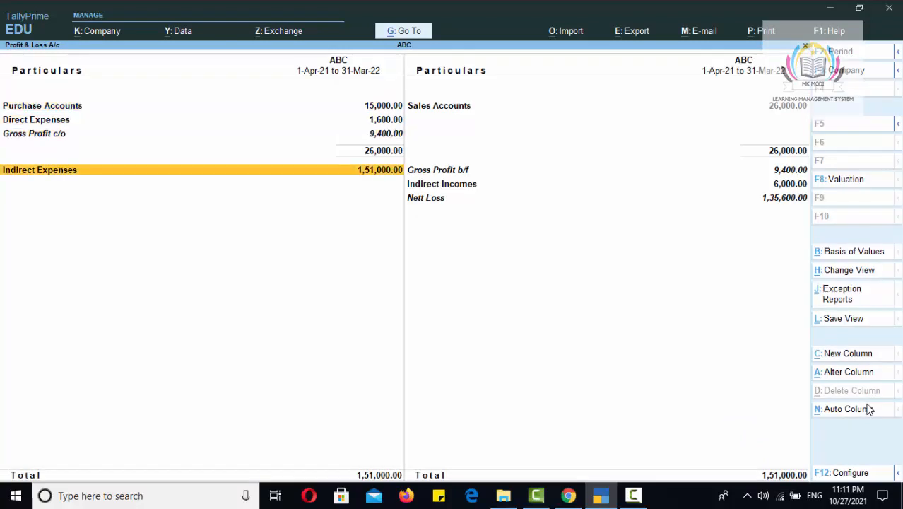
key("Return")
key("Down")
key("Down")
key("Down")
key("Down")
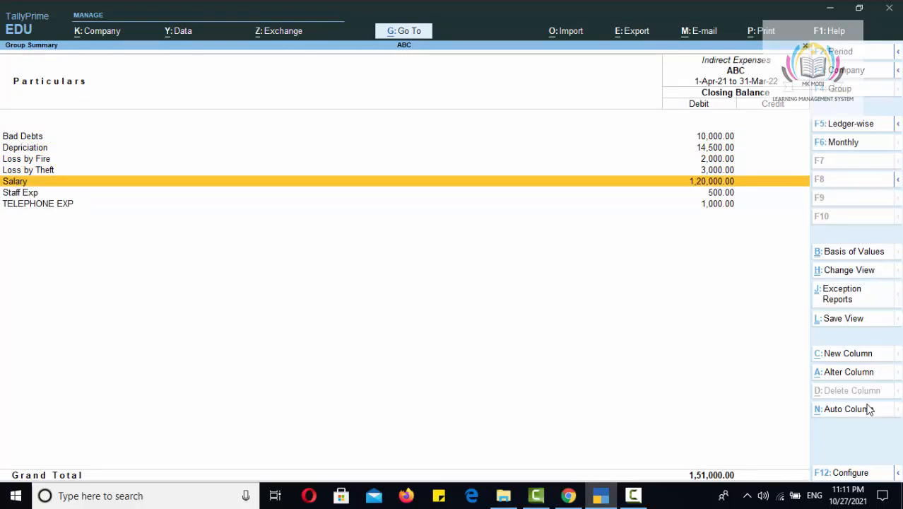
View the Salary ledger's monthly summary and its March vouchers, and return to the Gateway of Tally.
key("Return")
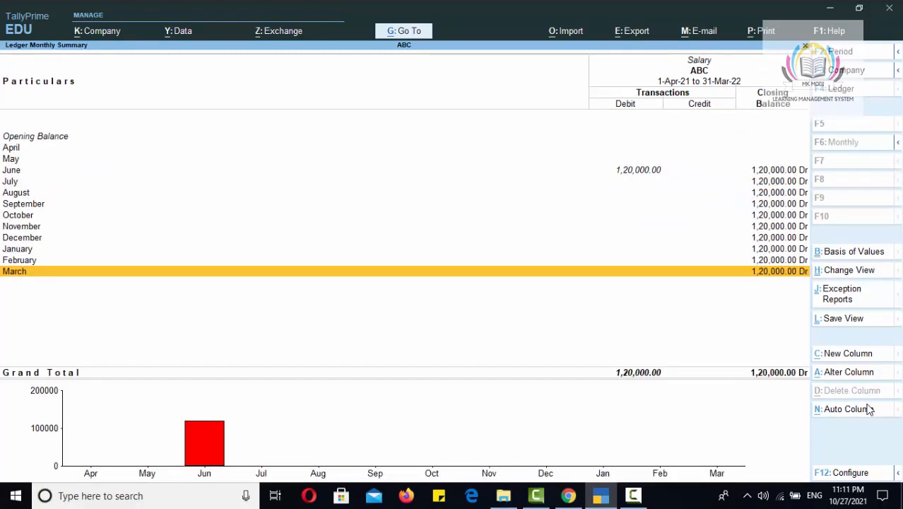
key("Return")
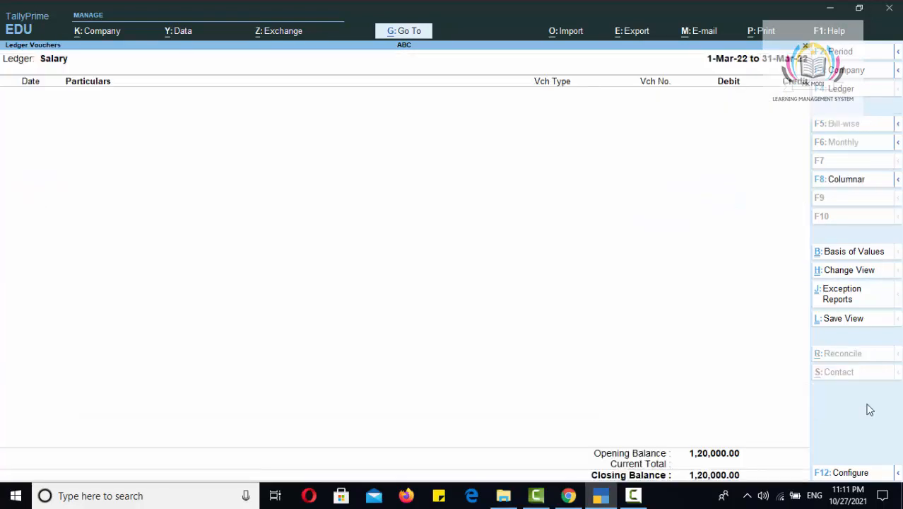
key("Escape")
key("Escape")
key("Escape")
key("Escape")
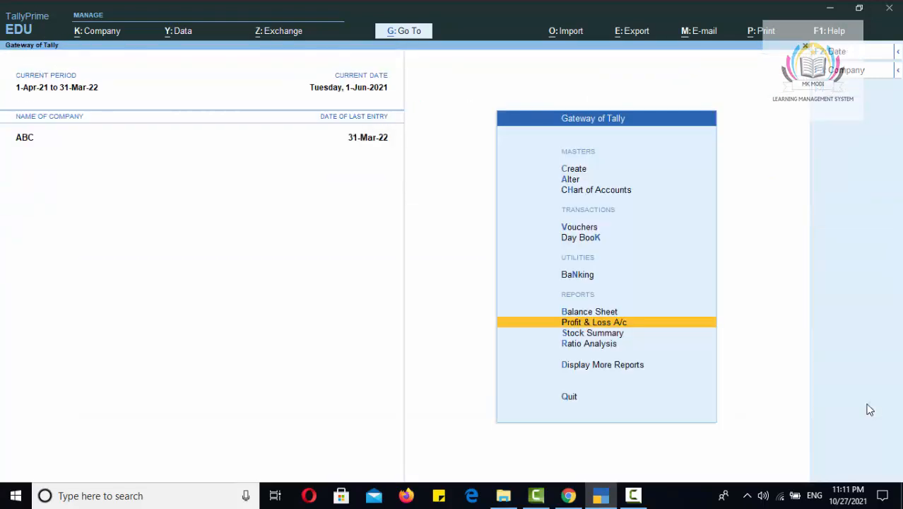
View the Outstanding Salary ledger's monthly summary under Current Liabilities in the Balance Sheet, and return to the Gateway of Tally.
key("Up")
key("Return")
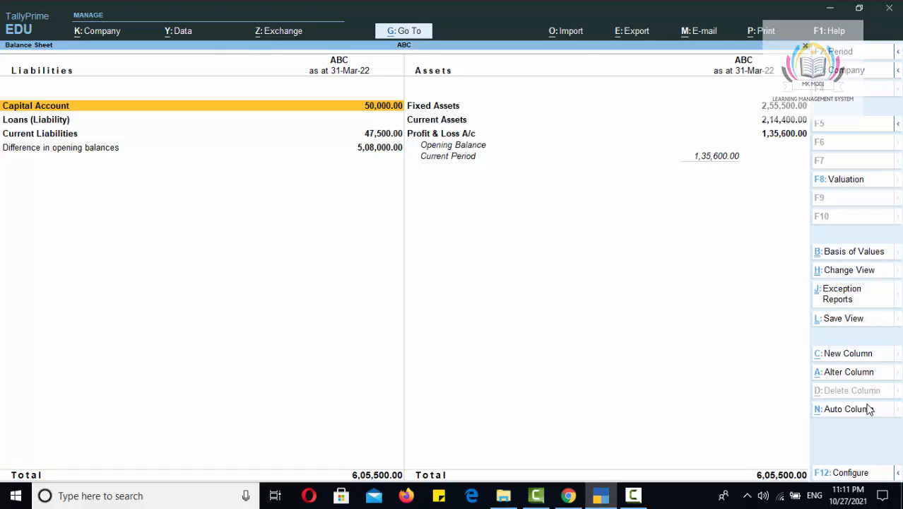
key("Down")
key("Down")
key("Return")
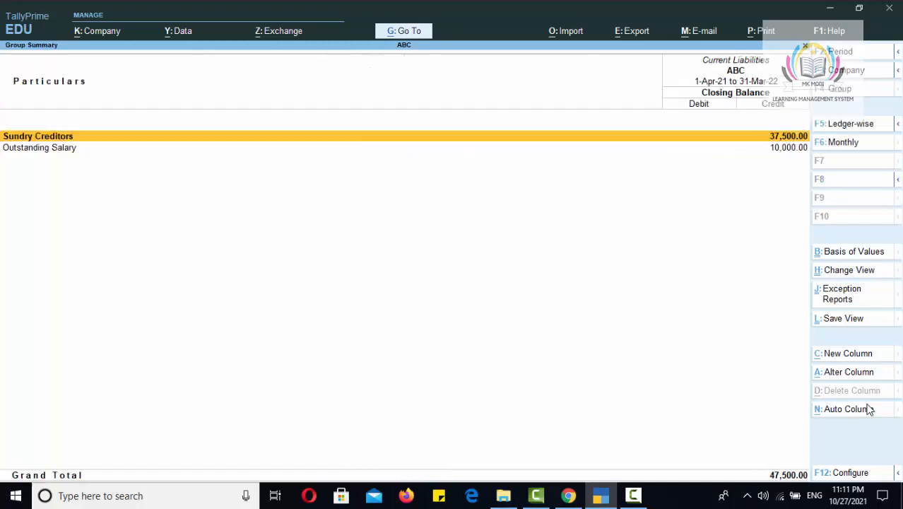
key("Down")
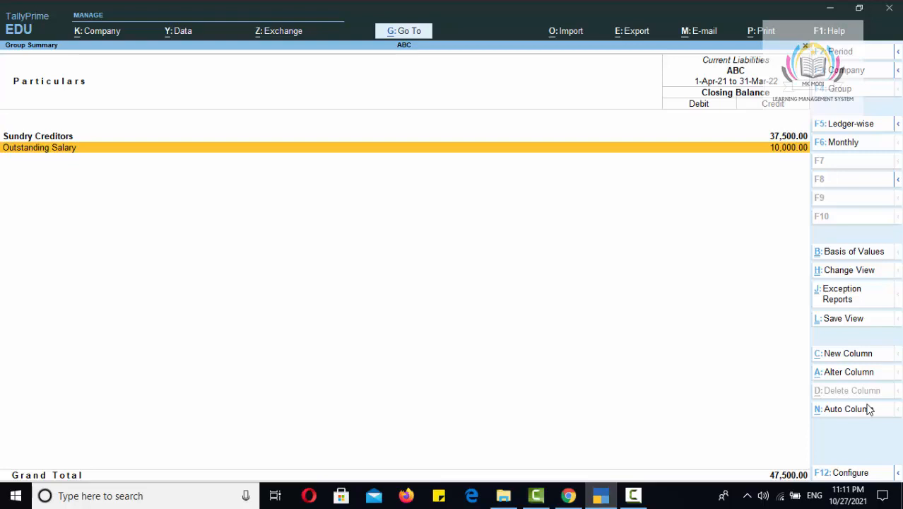
key("Return")
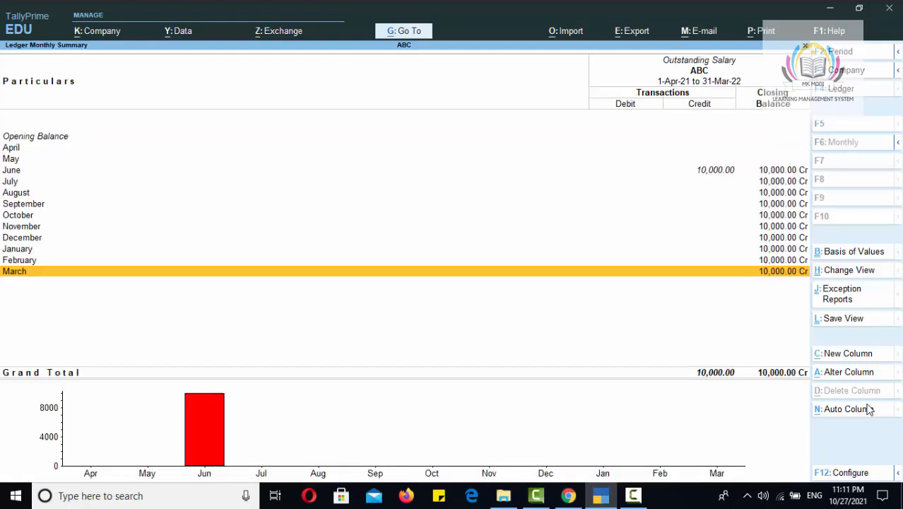
key("Escape")
key("Escape")
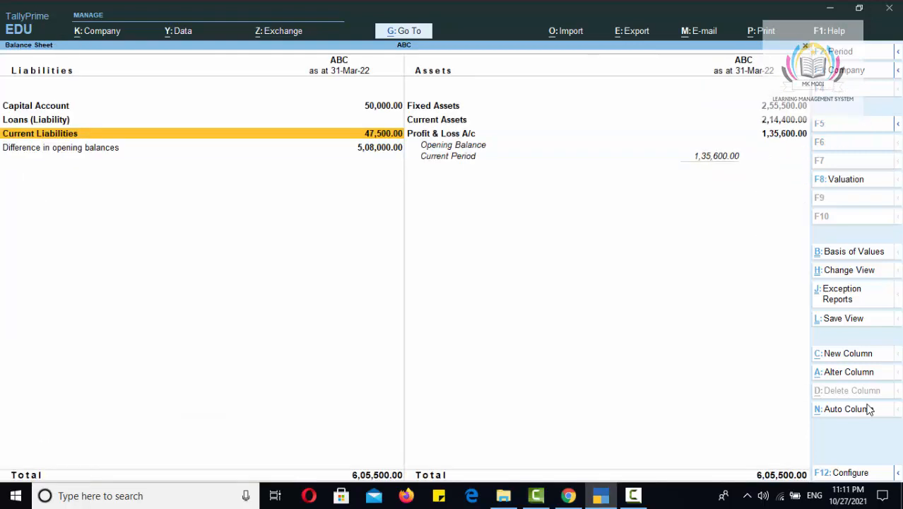
key("Escape")
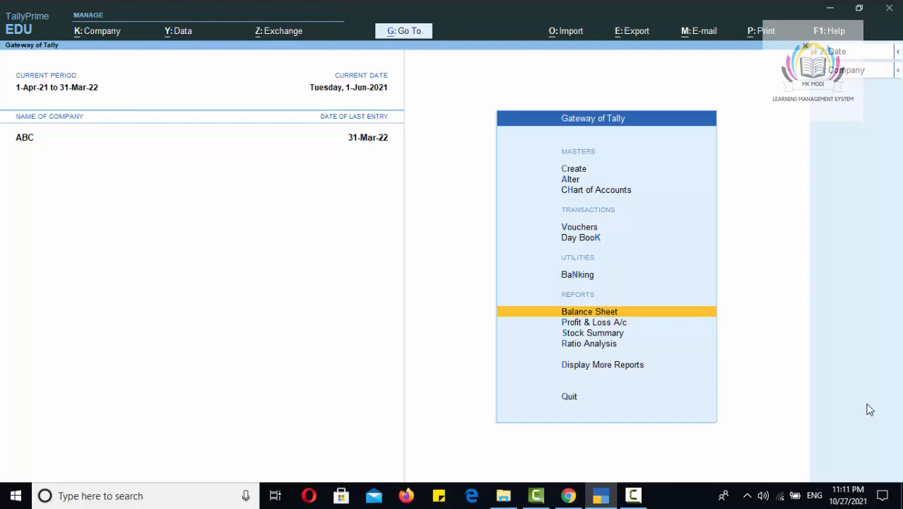
Change the current period to the next financial year, from 1-4-2022 to 31-3-2023.
key("F2")
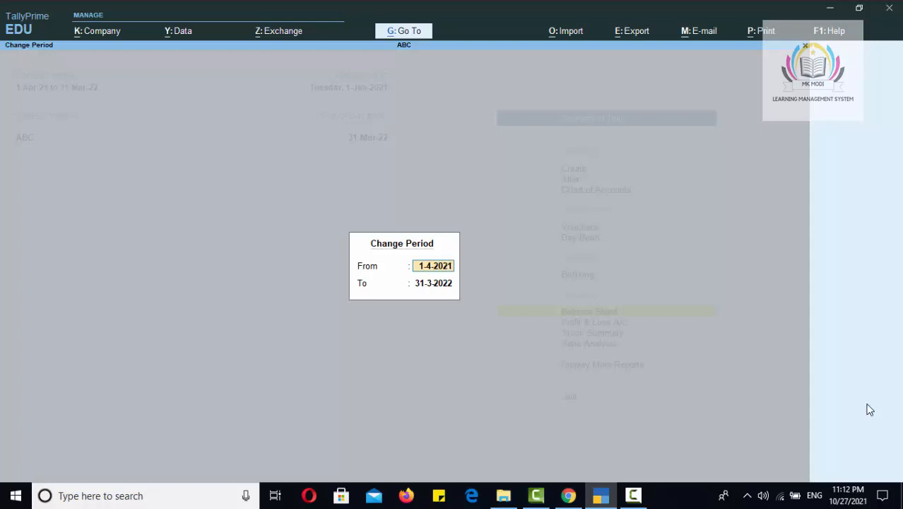
type("2")
key("Return")
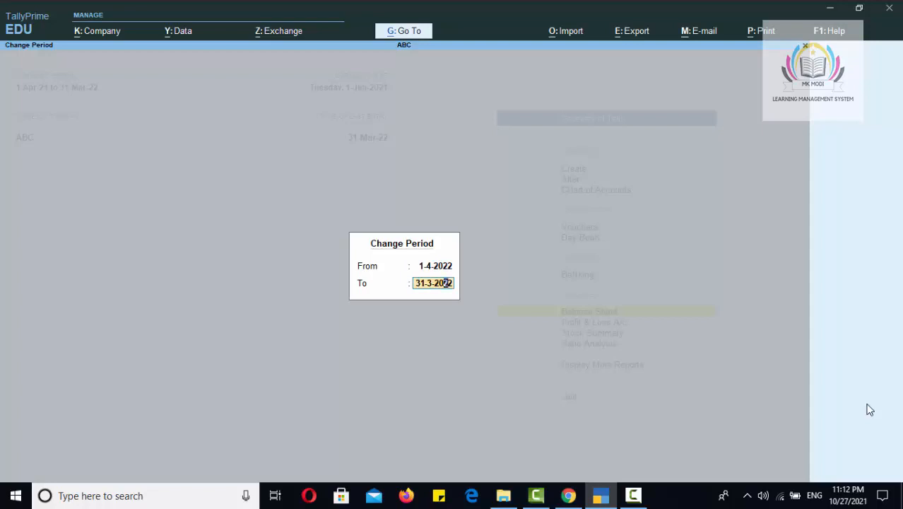
type("3")
key("Return")
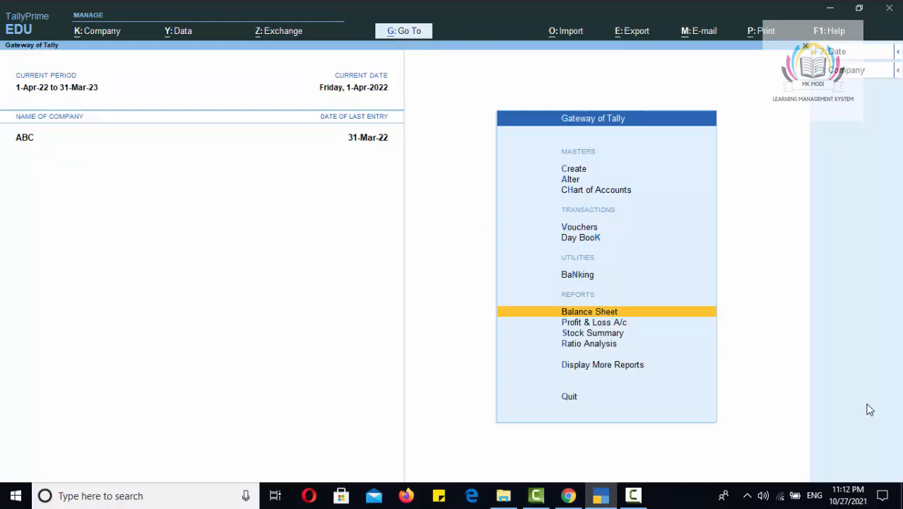
Check the Outstanding Salary ledger's opening balance through Current Liabilities in the new year's Balance Sheet, and close the report.
key("Return")
key("Down")
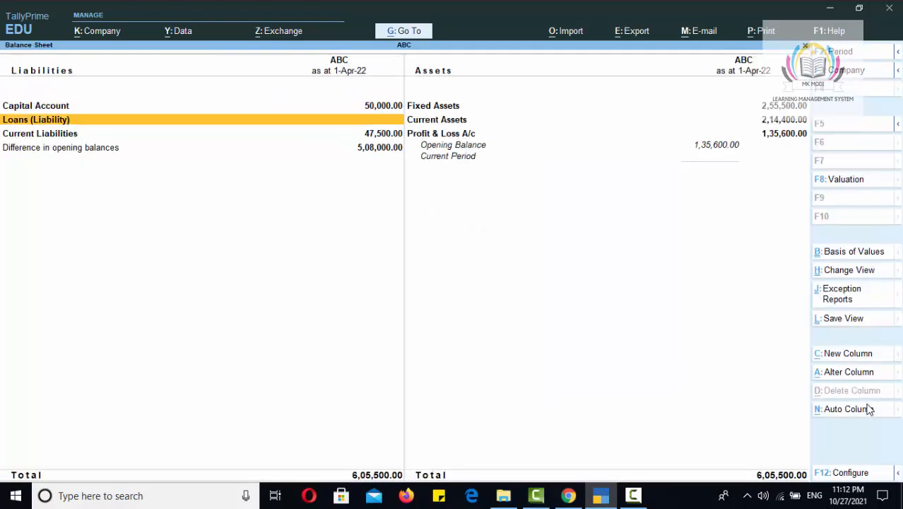
key("Down")
key("Return")
key("Down")
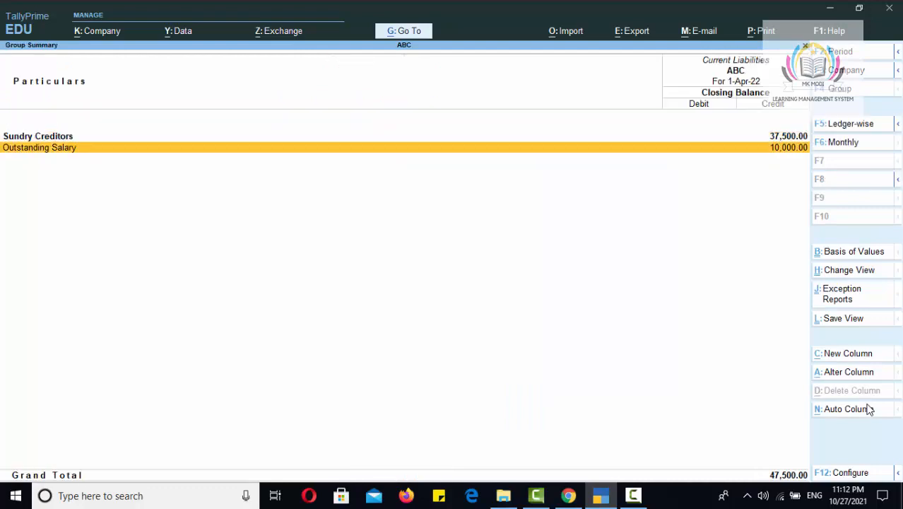
key("Return")
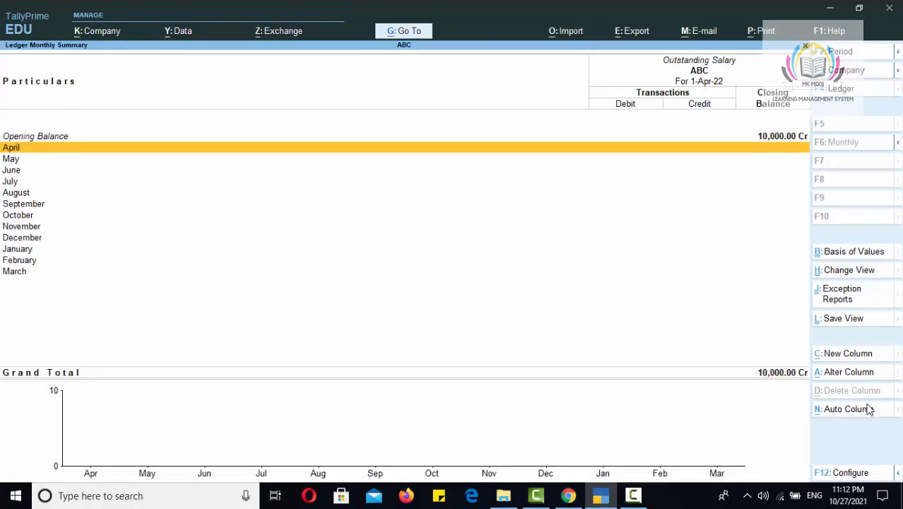
key("Escape")
key("Escape")
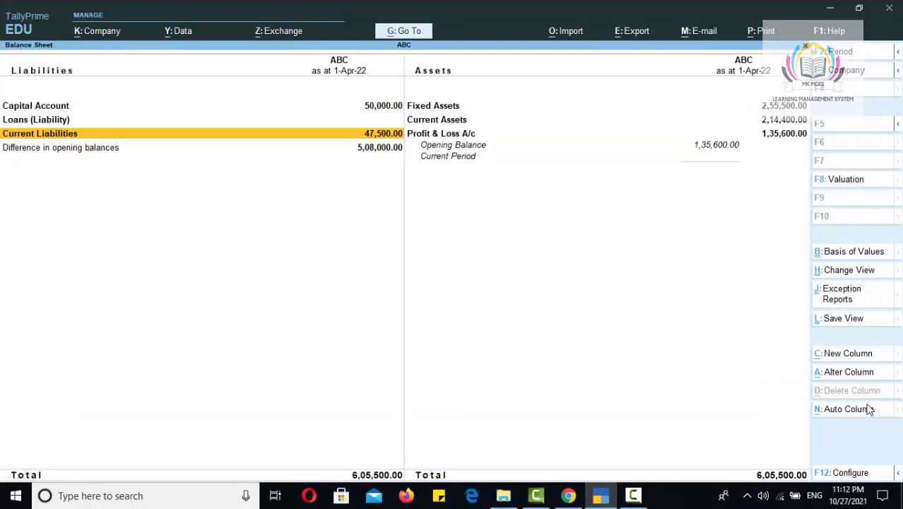
key("Escape")
Open a new payment voucher and set its date to 1-4-2022.
key("Up")
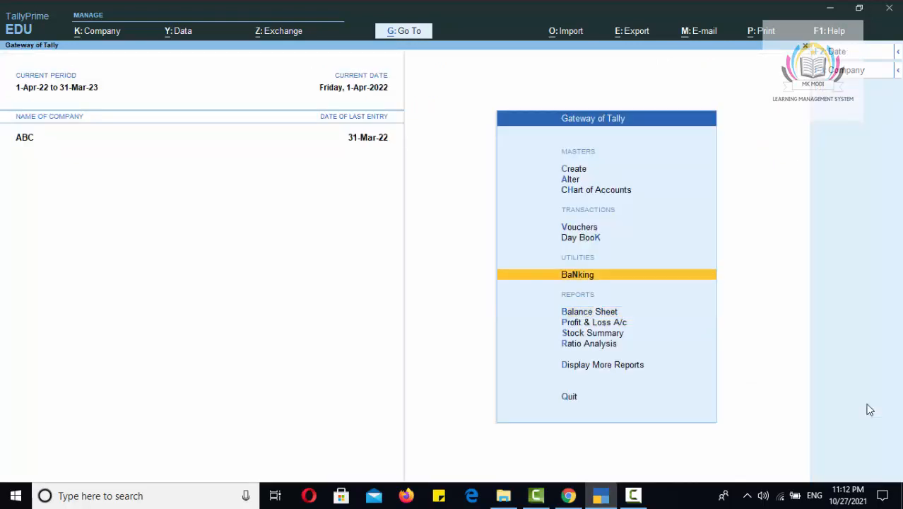
key("Up")
key("Up")
key("Return")
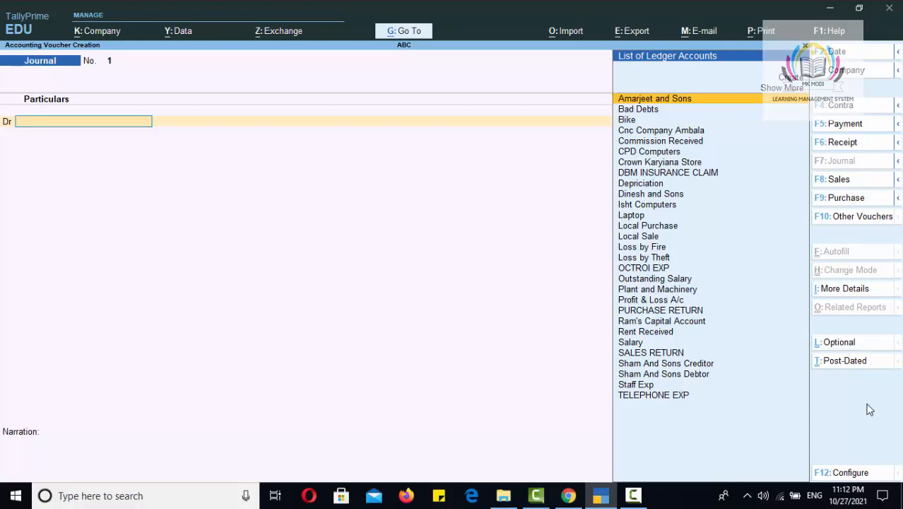
left_click(855, 124)
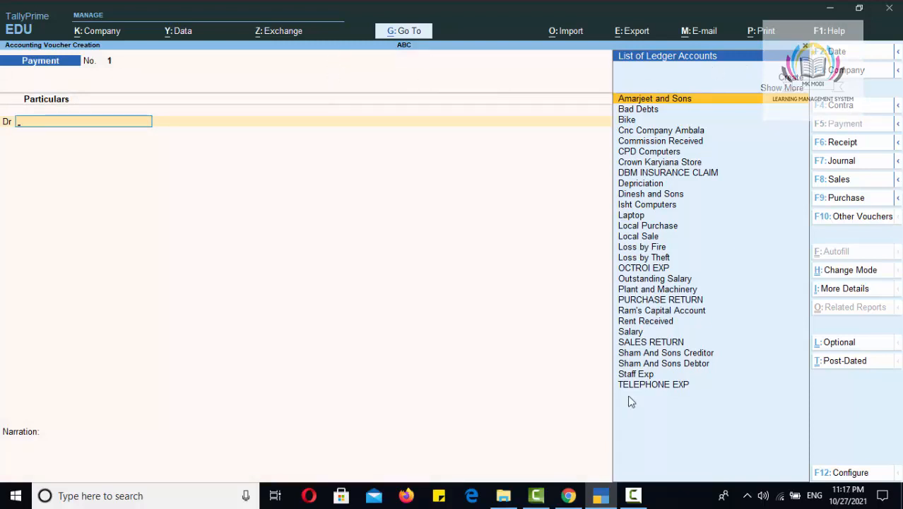
key("F2")
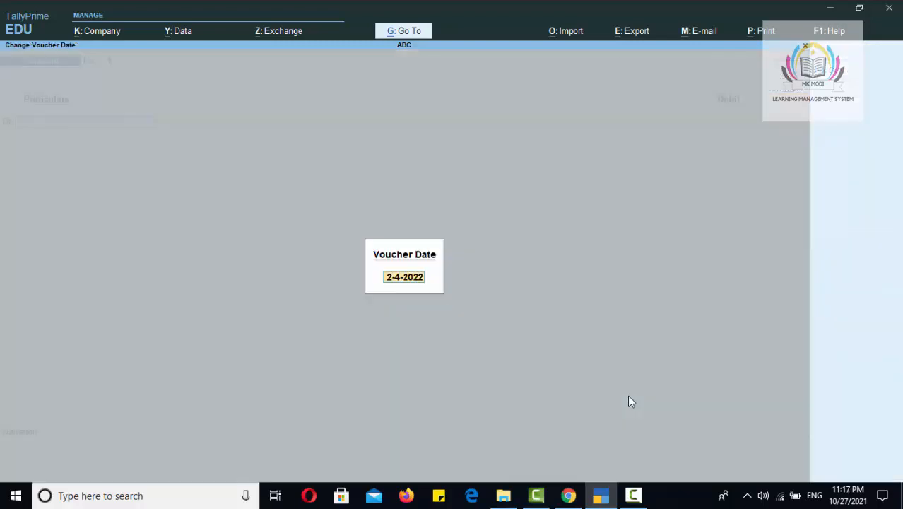
type("1-4-")
key("BackSpace")
key("BackSpace")
type("4-2022")
key("Return")
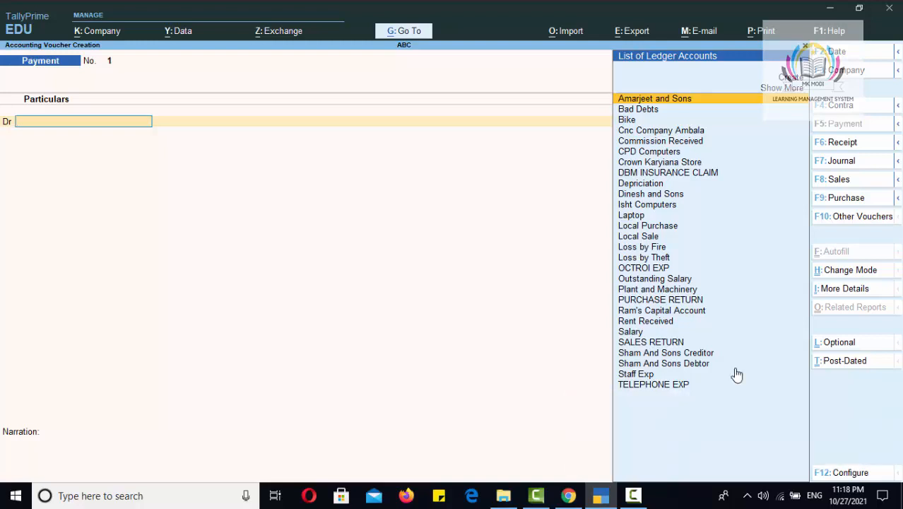
Debit the Outstanding Salary ledger with 10,000 in the payment voucher.
type("Outs")
key("Return")
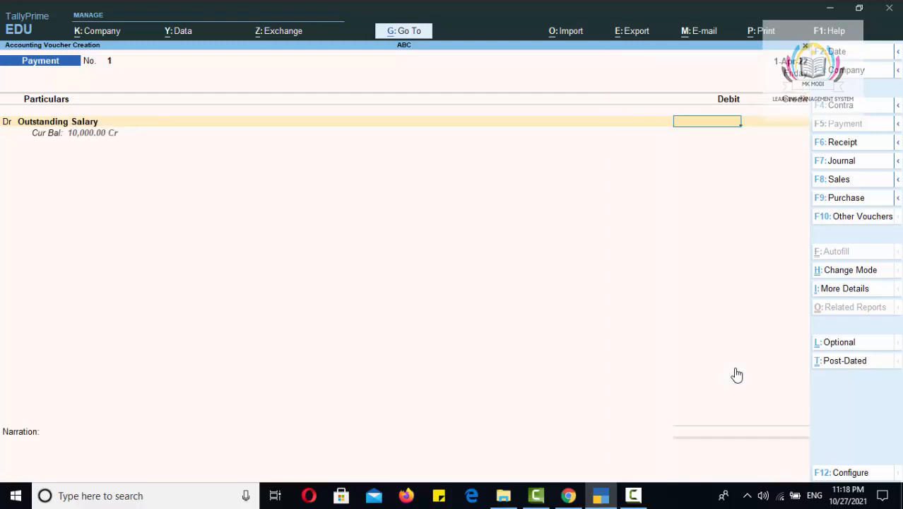
type("10000")
key("Return")
key("Return")
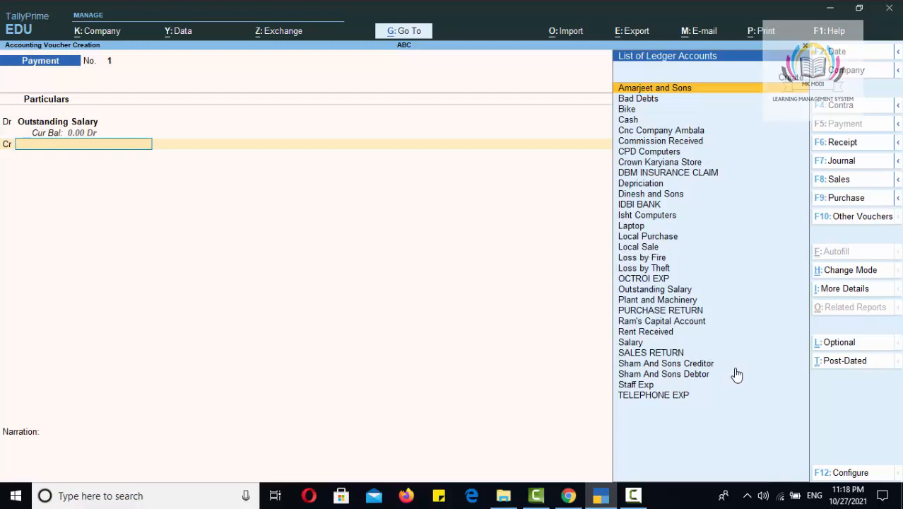
Select IDBI BANK as the credit ledger for the outstanding salary payment.
key("Down")
key("Down")
key("Down")
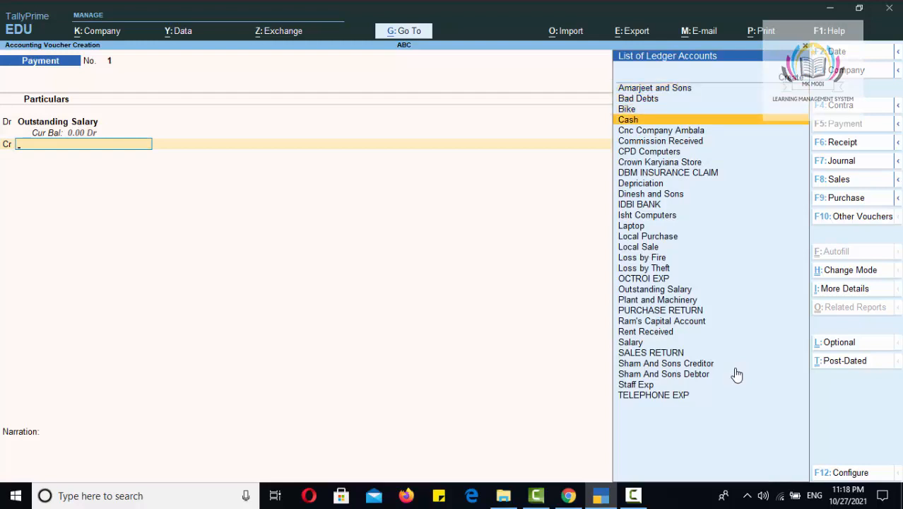
key("Down")
key("Down")
key("Down")
key("Down")
key("Down")
key("Down")
key("Down")
key("Down")
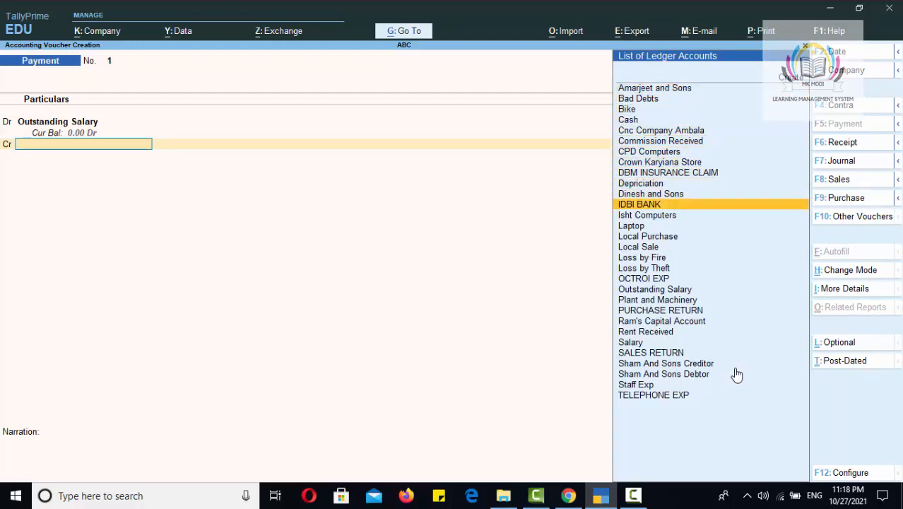
key("Return")
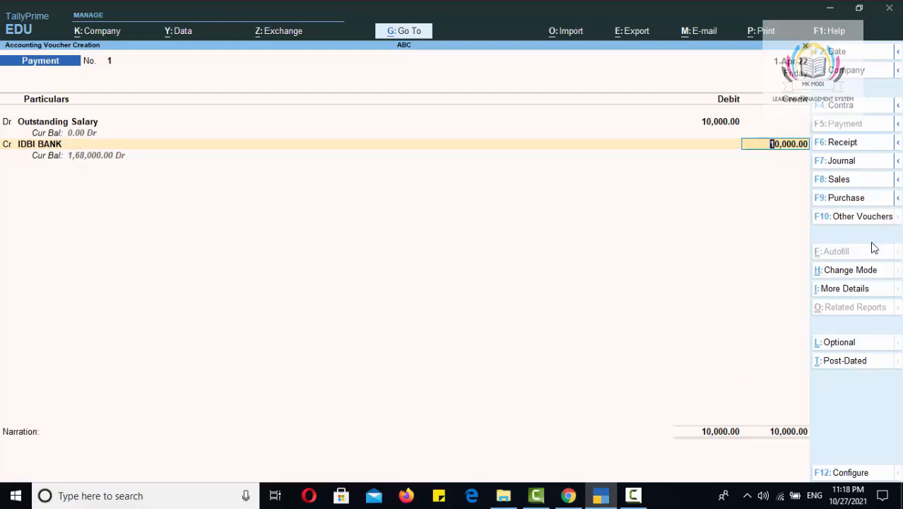
Switch the payment voucher to Single Entry mode and accept its IDBI BANK account, Outstanding Salary ledger and amount.
left_click(869, 273)
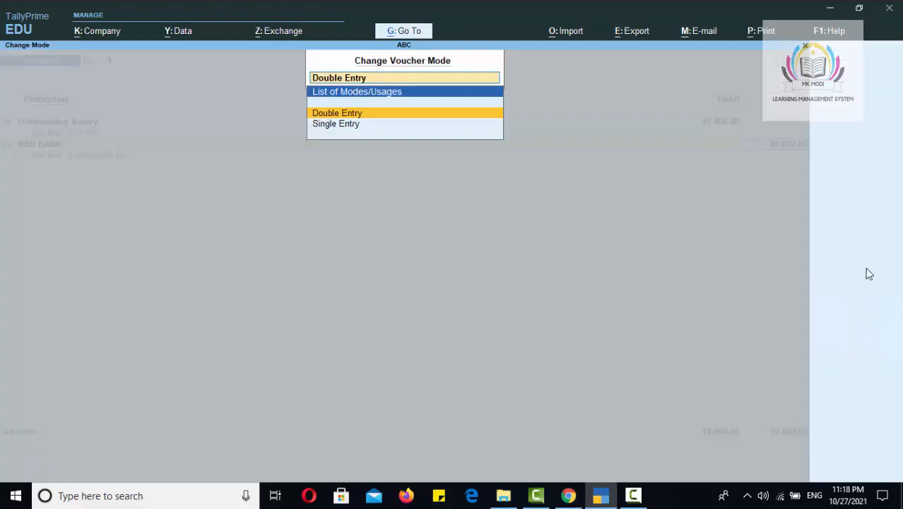
left_click(333, 126)
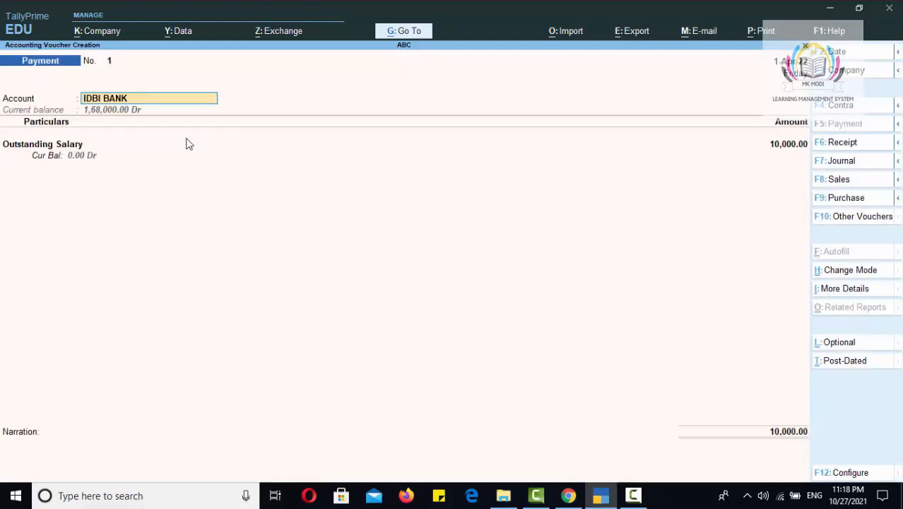
key("Return")
key("Return")
key("Return")
key("Return")
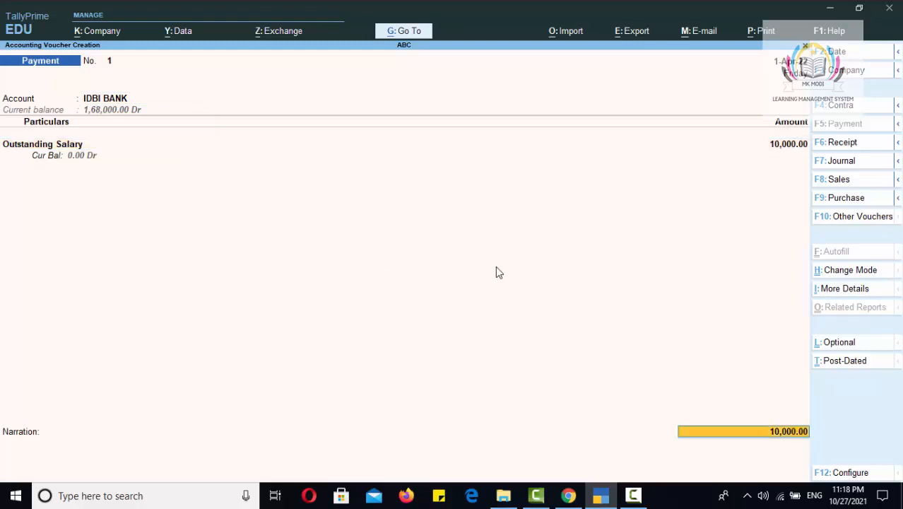
Save the payment voucher with a Cheque allocation without an instrument number and no narration, and leave voucher entry.
key("Return")
key("Return")
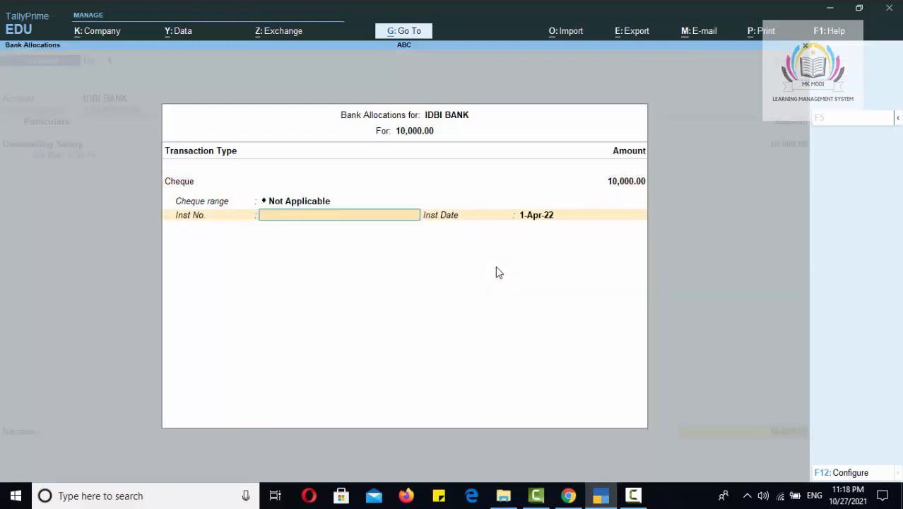
key("Return")
key("Return")
key("Return")
key("Return")
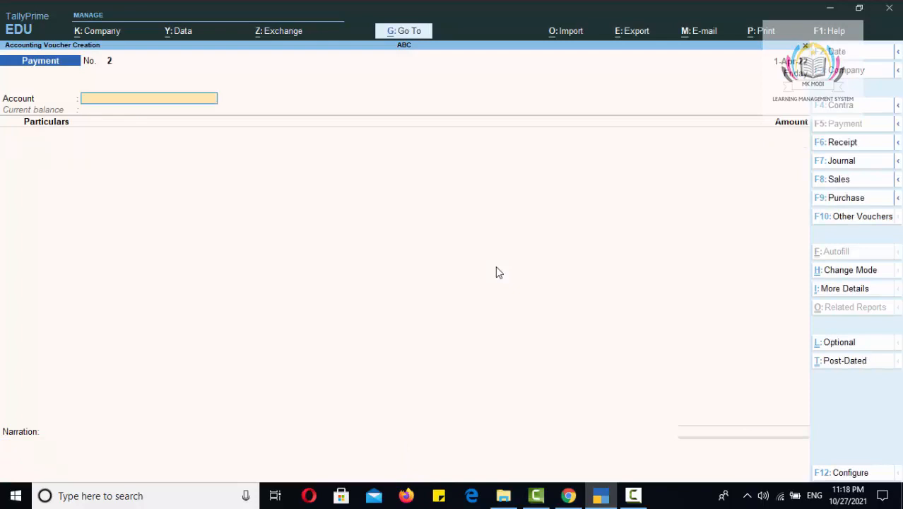
key("Escape")
key("Return")
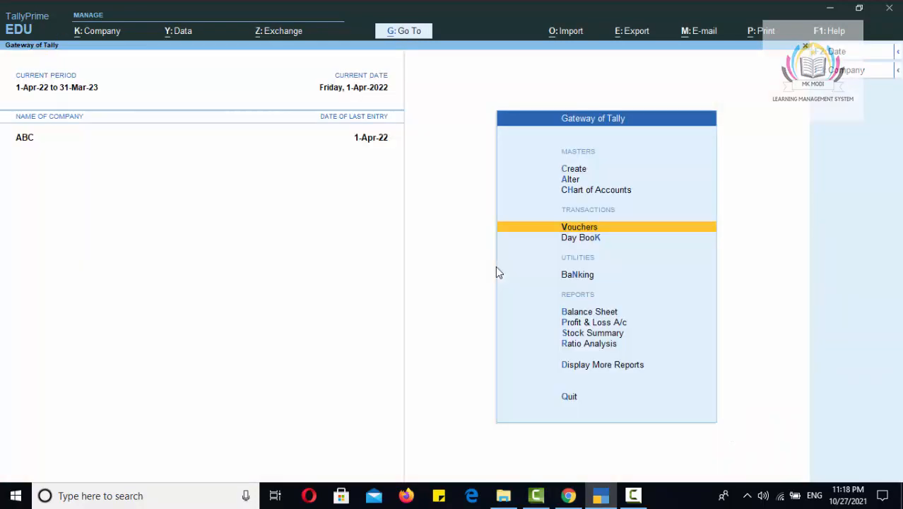
Check Current Liabilities and its Sundry Creditors group in the Balance Sheet after the outstanding salary payment, and close the report.
key("Down")
key("Down")
key("Down")
key("Return")
key("Down")
key("Down")
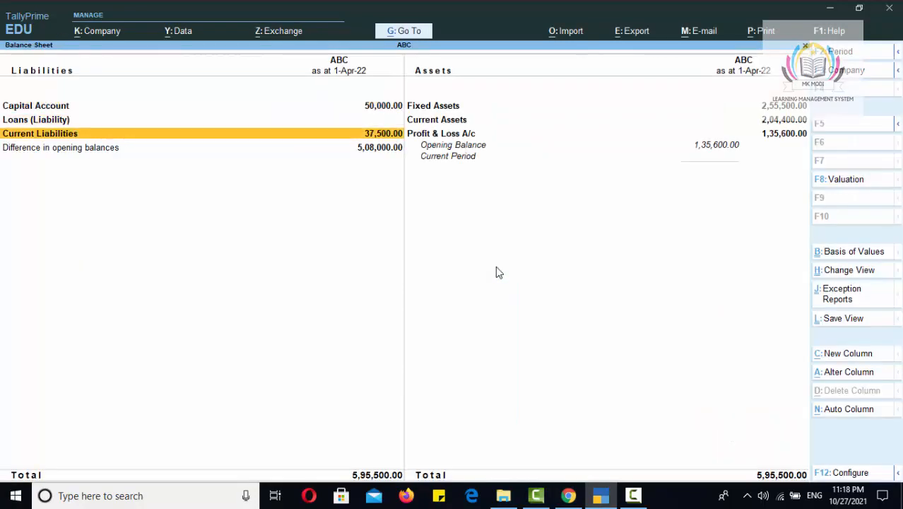
key("Return")
key("Return")
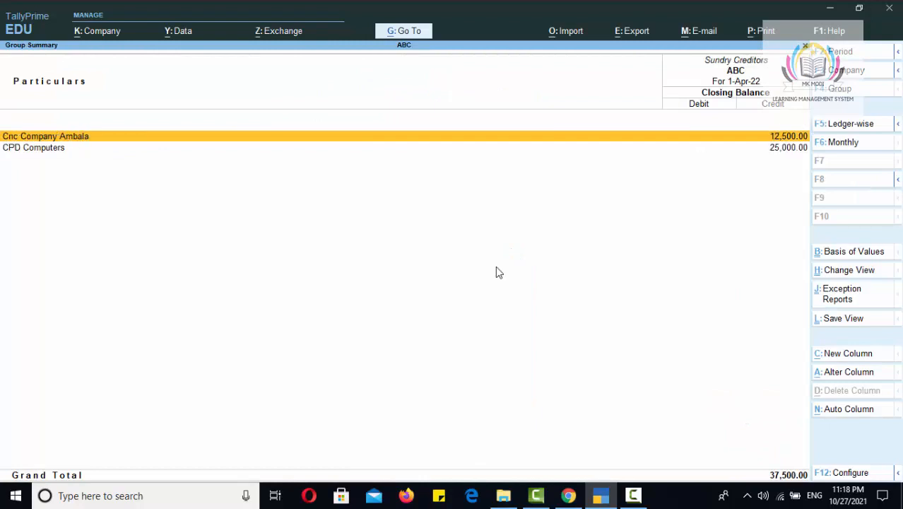
key("Escape")
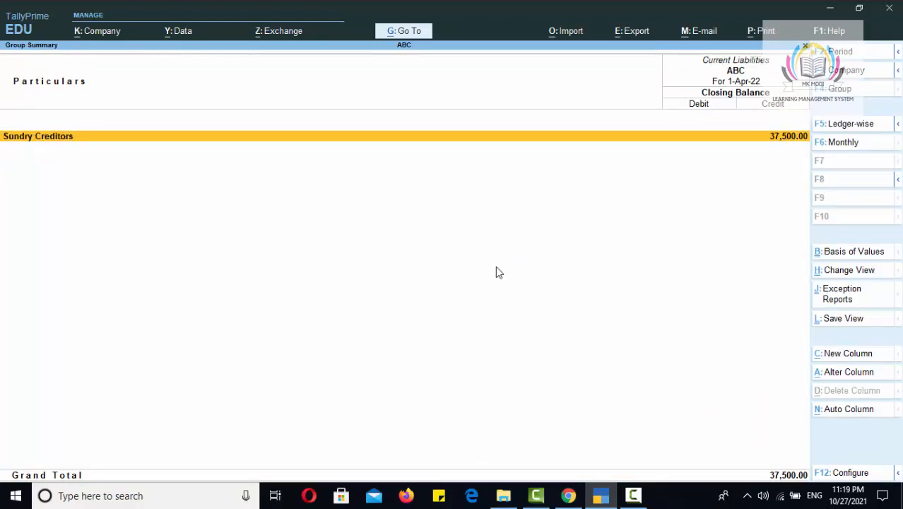
key("Escape")
key("Escape")
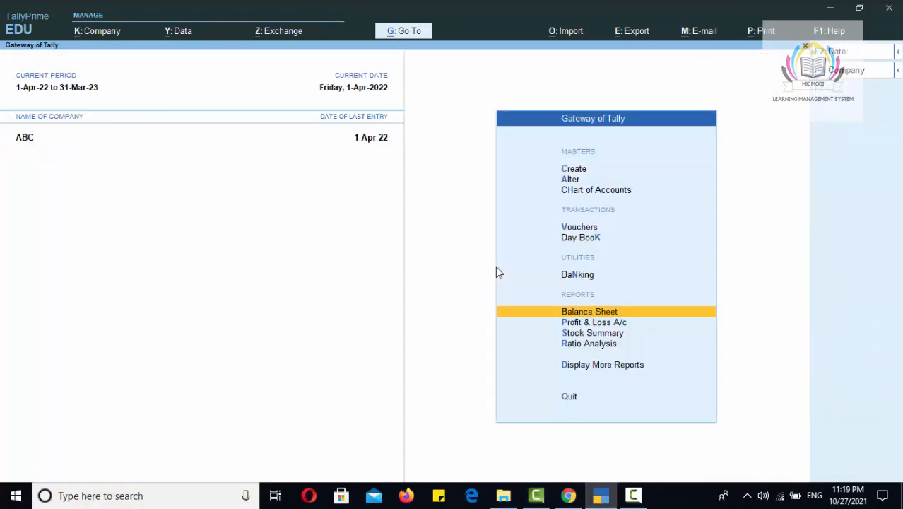
Check Indirect Expenses in the new year's Profit & Loss account, and return to the Gateway of Tally.
key("Down")
key("Return")
key("Down")
key("Down")
key("Down")
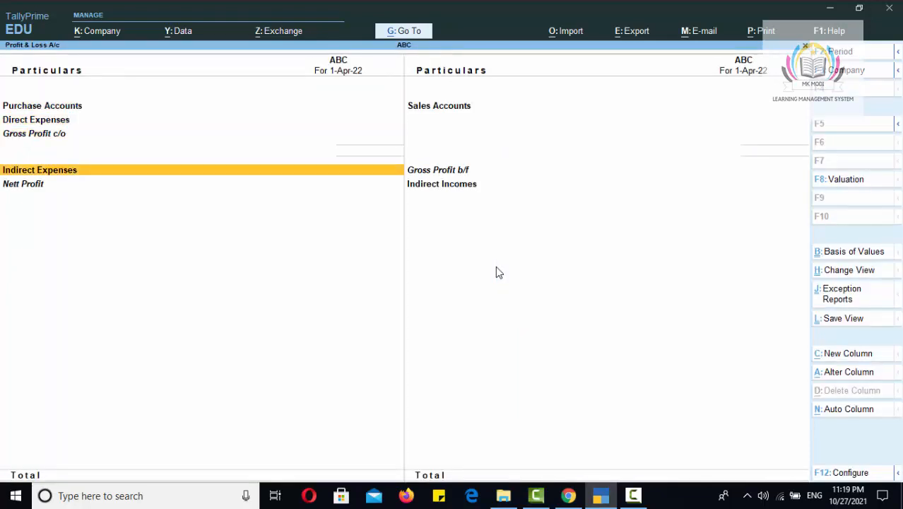
key("Return")
key("Escape")
key("Escape")
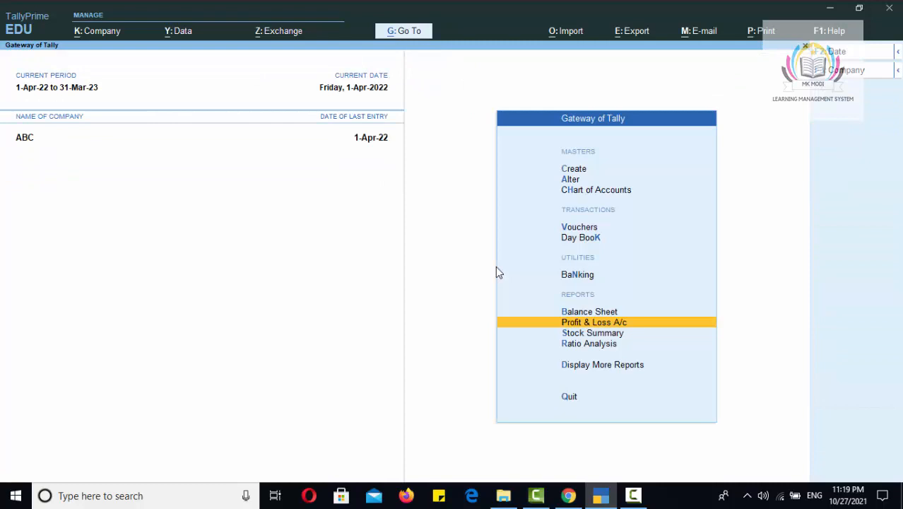